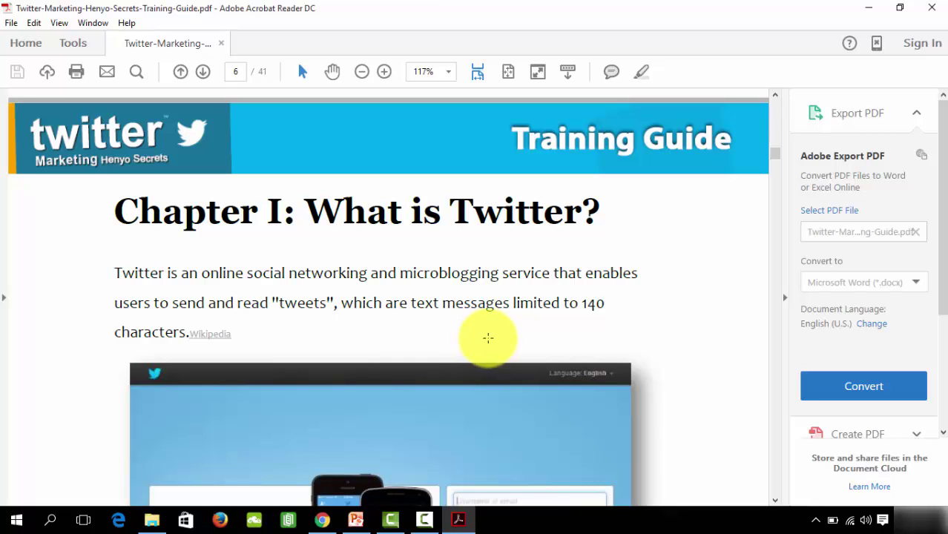
Read the Twitter training guide from Chapter I to the Eye Opening Twitter facts, highlighting the 500 million tweets and spam account entries.
scroll(488, 338, down, 10)
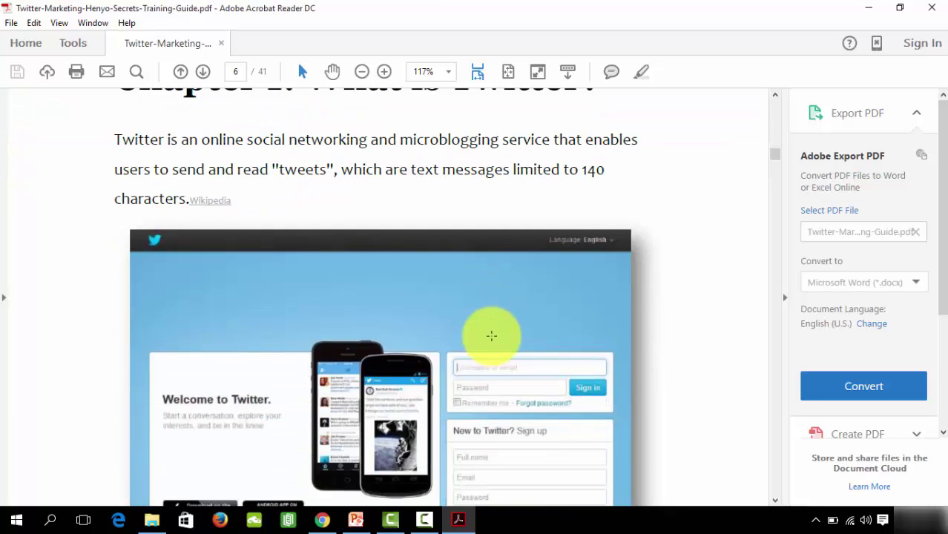
scroll(492, 342, down, 10)
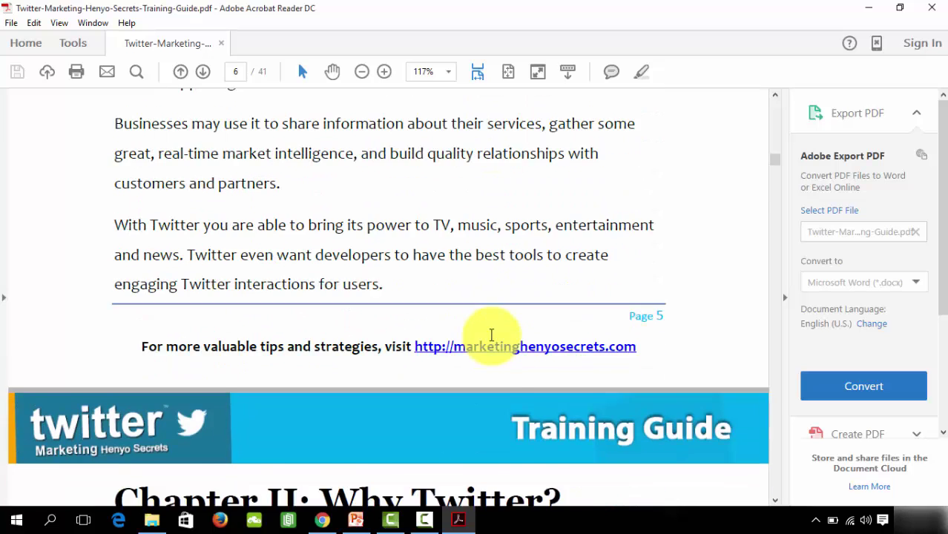
scroll(493, 341, down, 6)
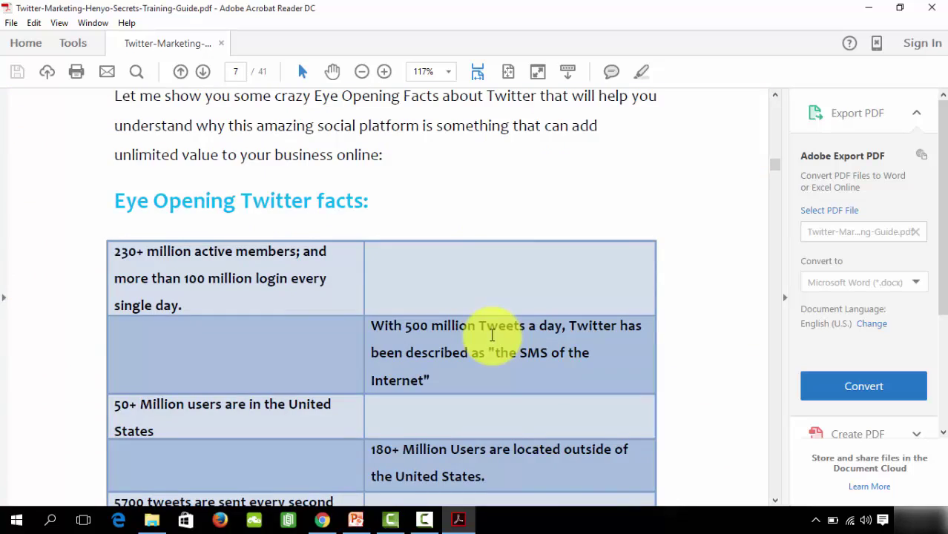
scroll(491, 337, down, 1)
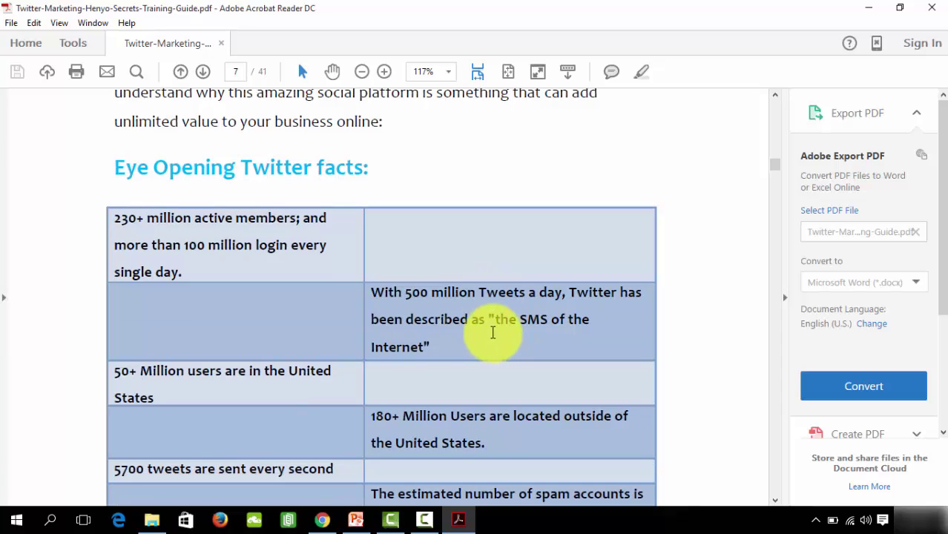
mouse_move(376, 293)
mouse_down()
mouse_move(444, 317)
mouse_move(449, 343)
mouse_up()
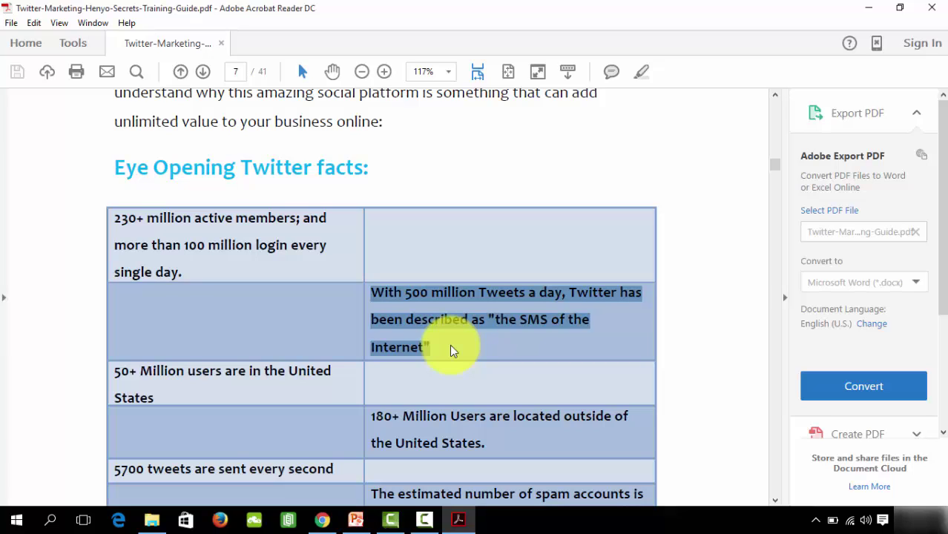
scroll(455, 350, down, 1)
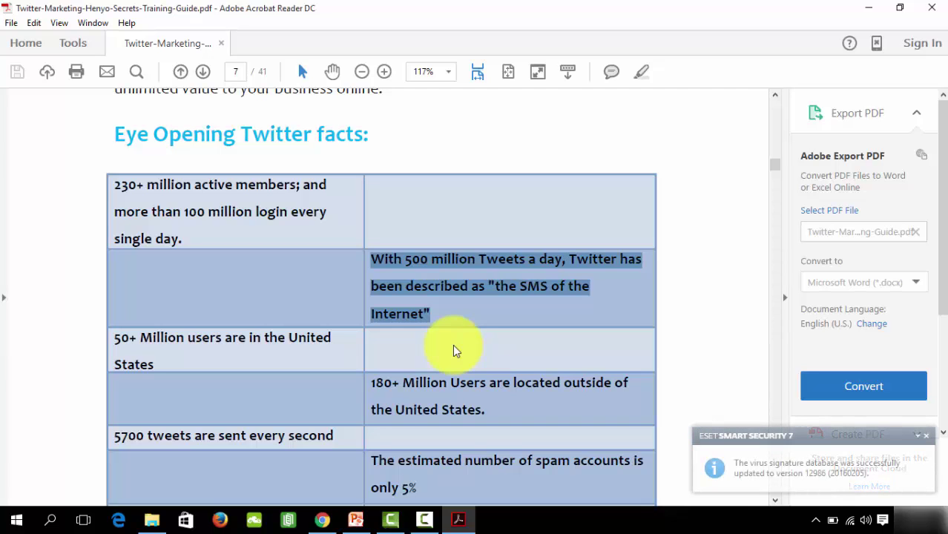
scroll(455, 350, down, 1)
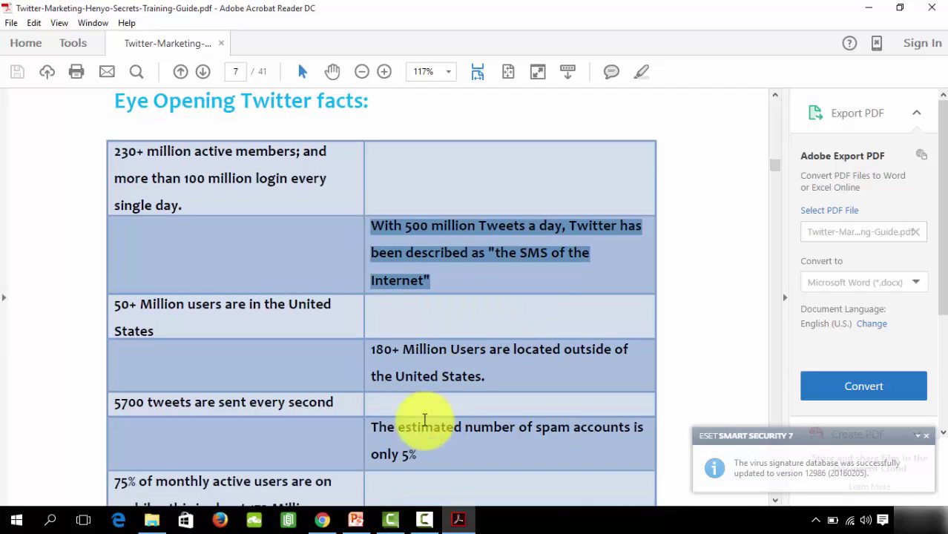
drag(374, 428, 437, 459)
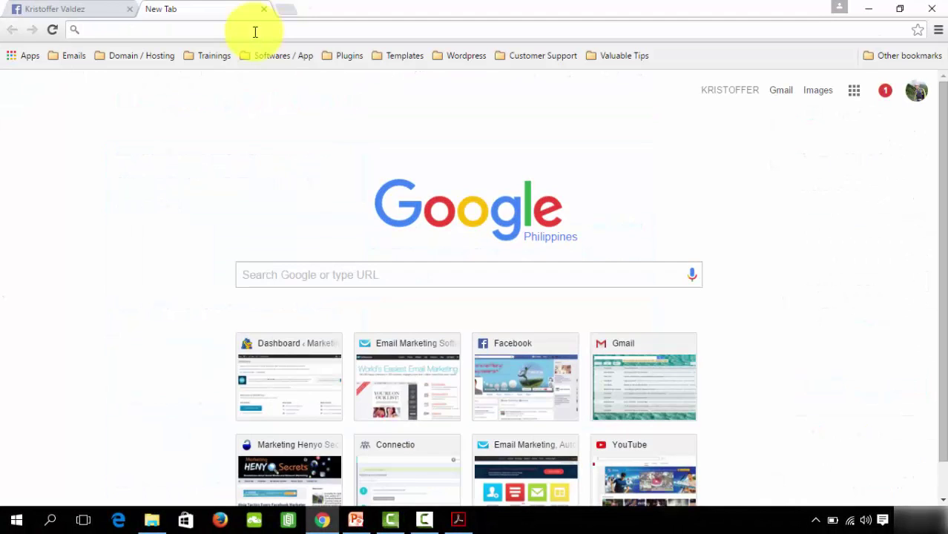
click(254, 32)
text(www.)
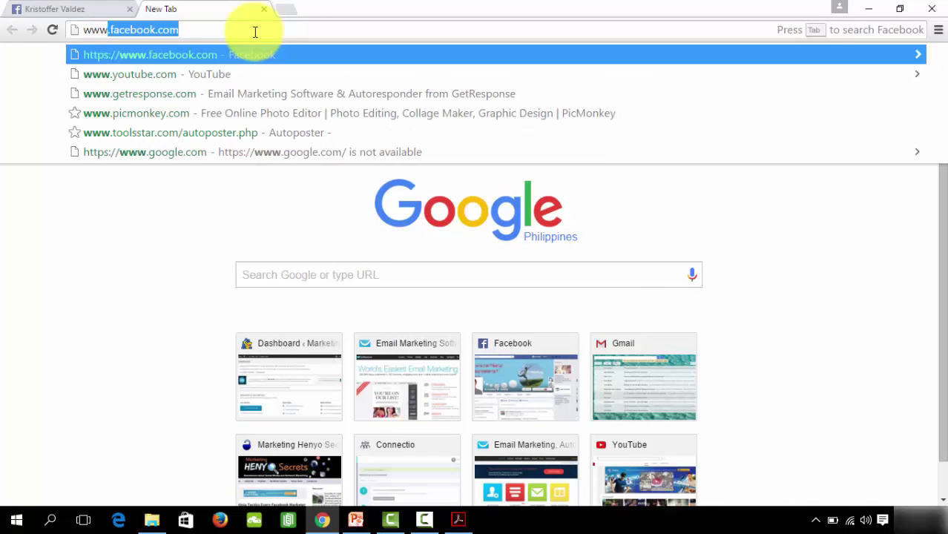
text(twitter.c)
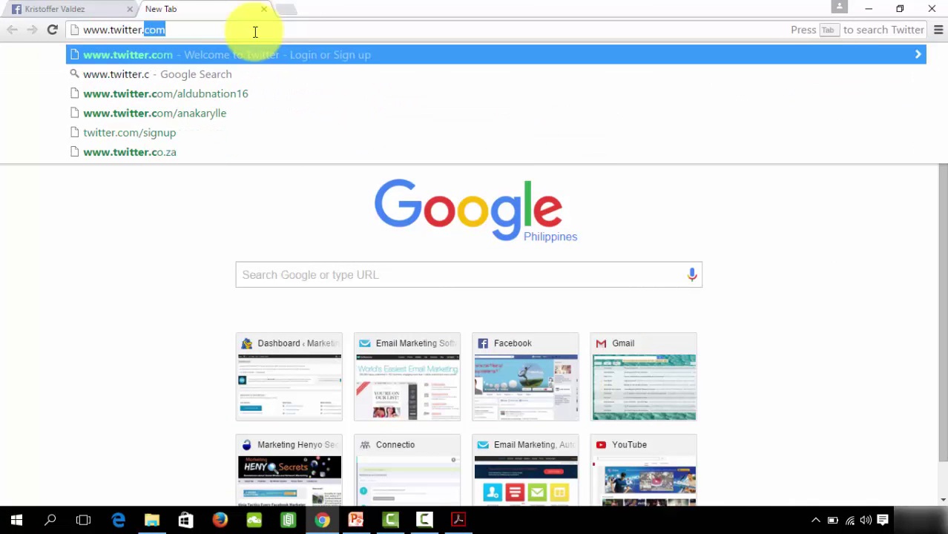
key(Return)
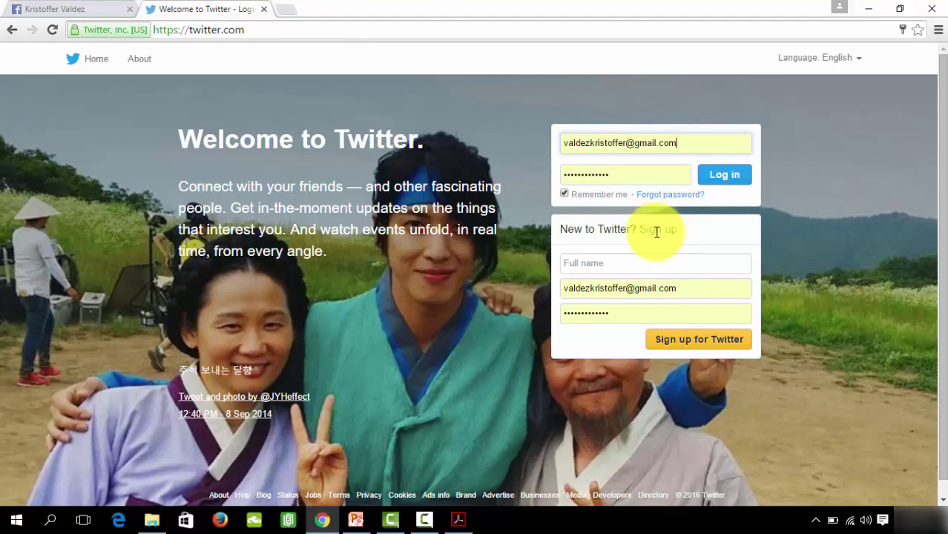
Examine the full name, email and password fields of the Twitter sign-up form.
click(655, 266)
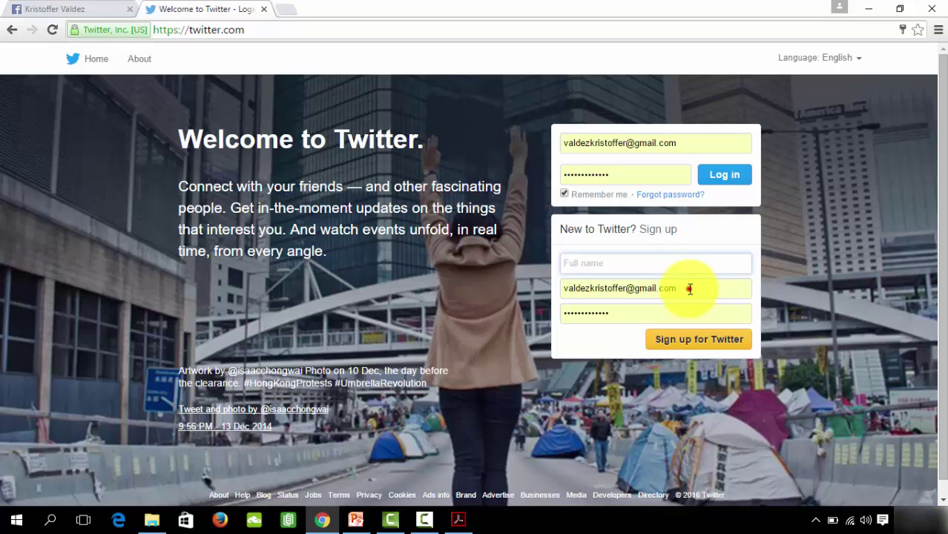
click(690, 289)
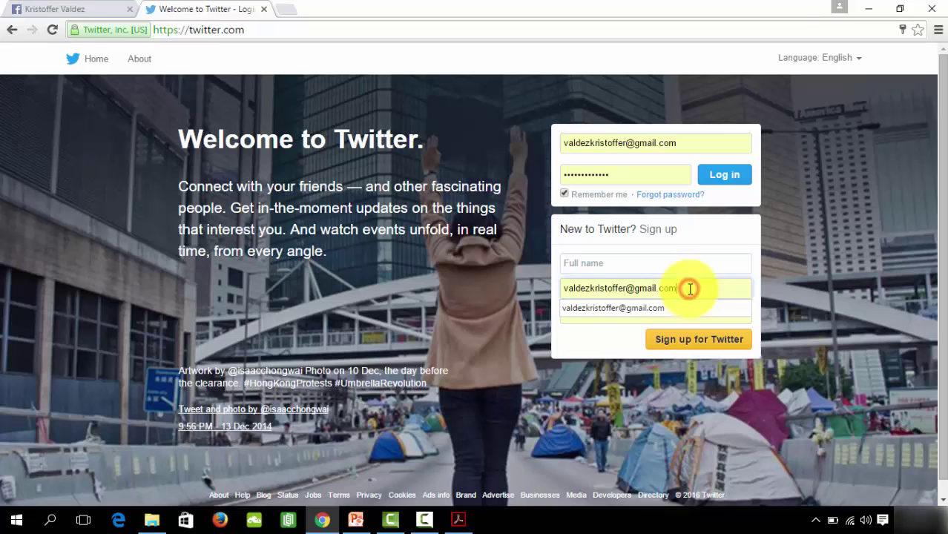
click(622, 317)
click(622, 310)
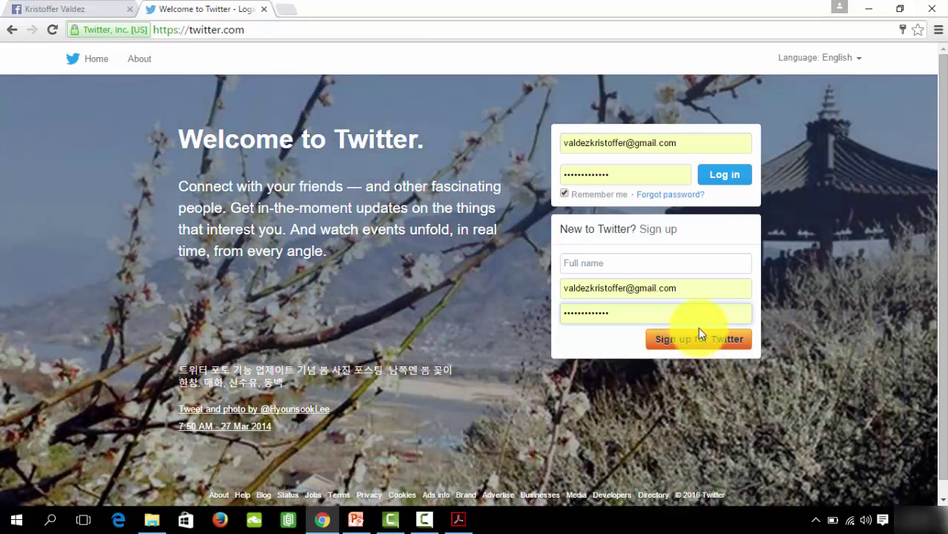
click(704, 287)
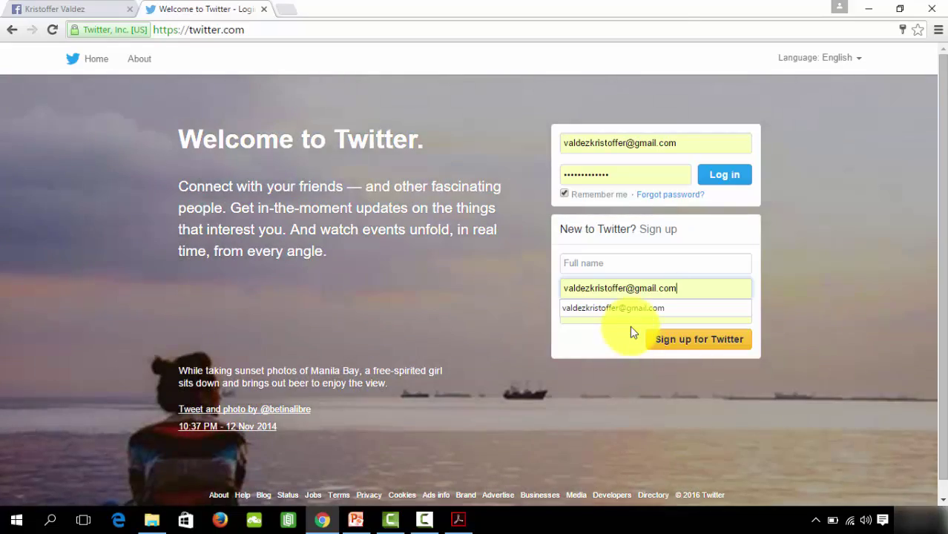
click(629, 332)
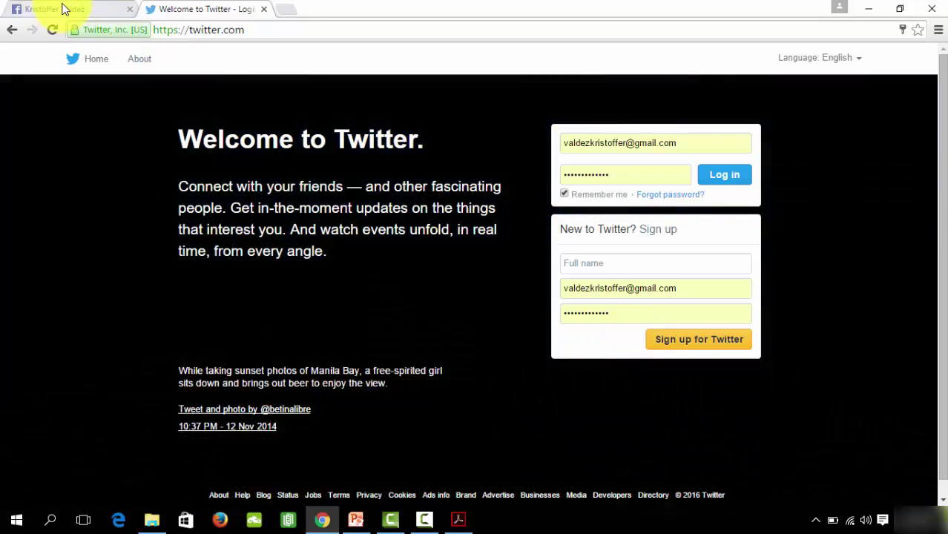
click(65, 9)
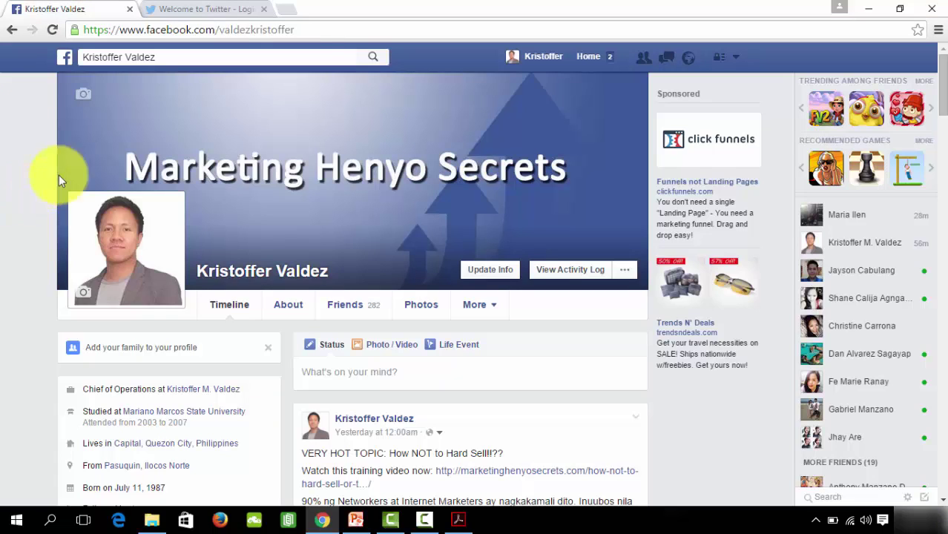
click(316, 28)
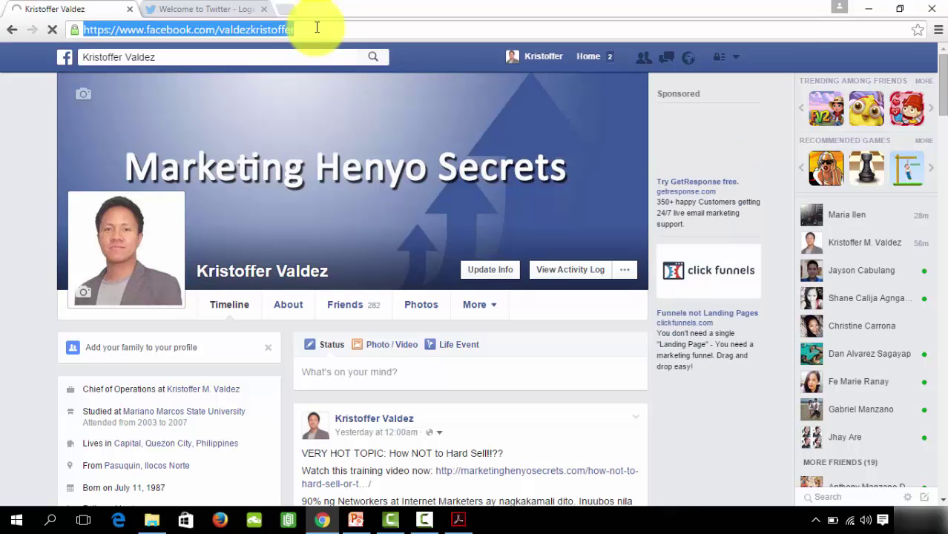
text(www.)
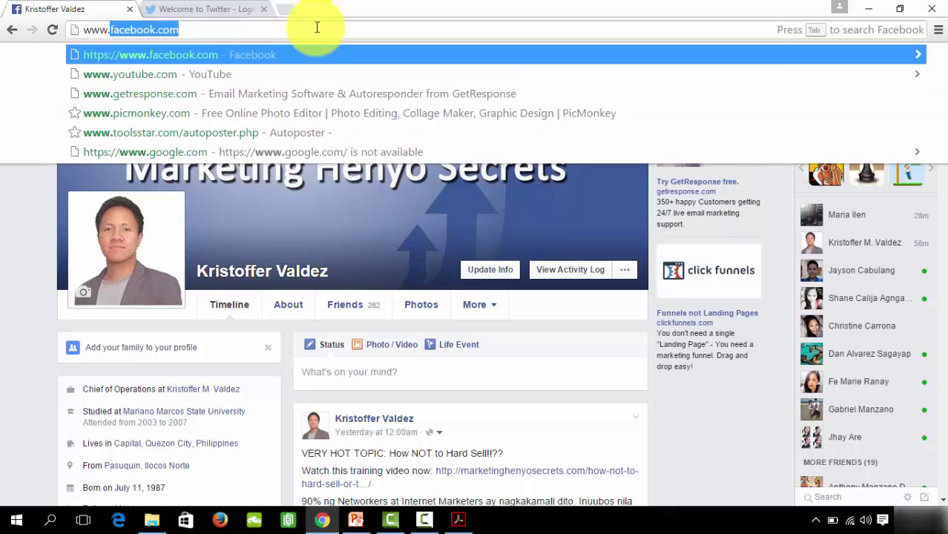
text(facebook.c)
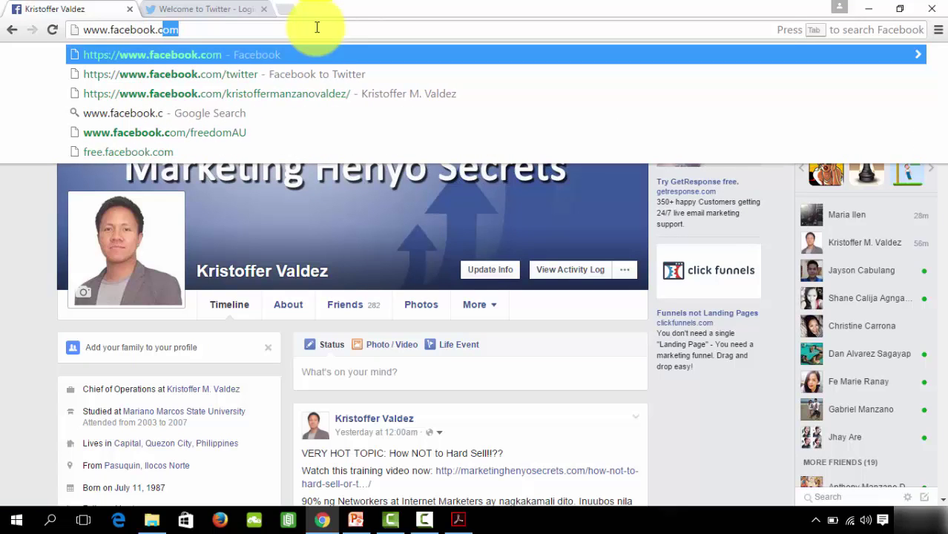
text(om/)
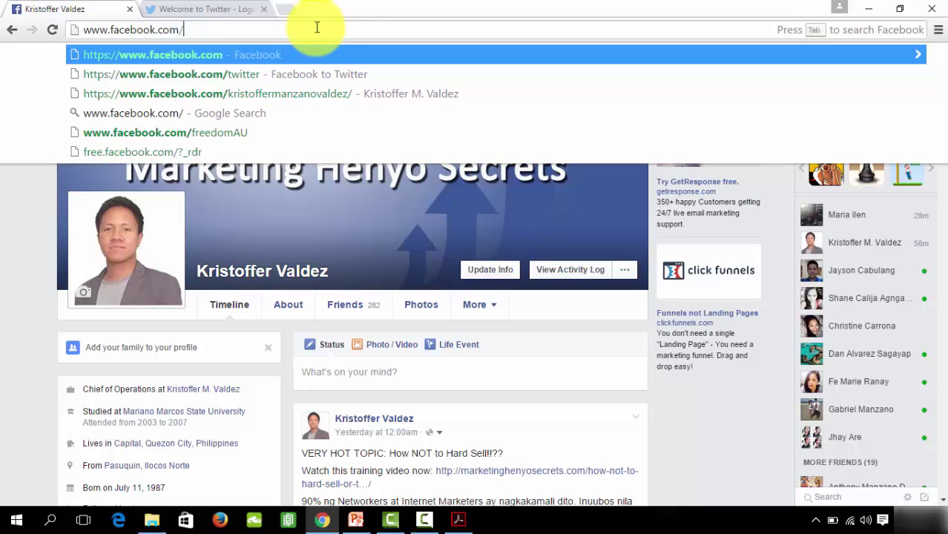
text(twitter)
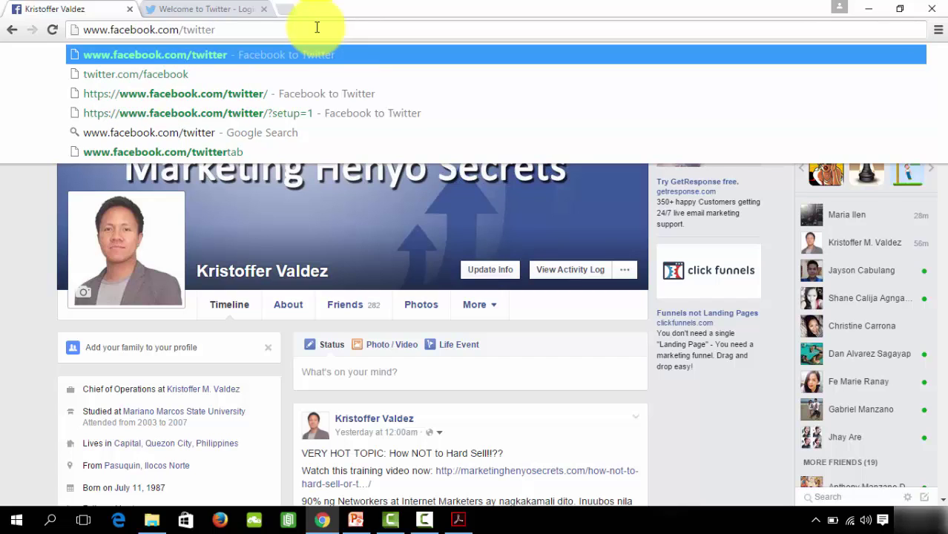
key(Return)
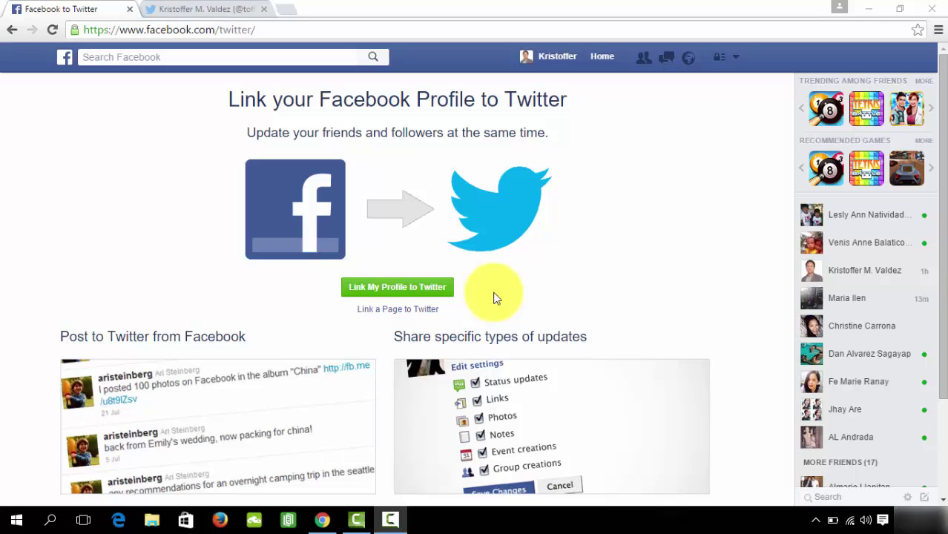
Link the Marketing Henyo Secrets page to Twitter and authorize Facebook to use the Twitter account.
click(399, 311)
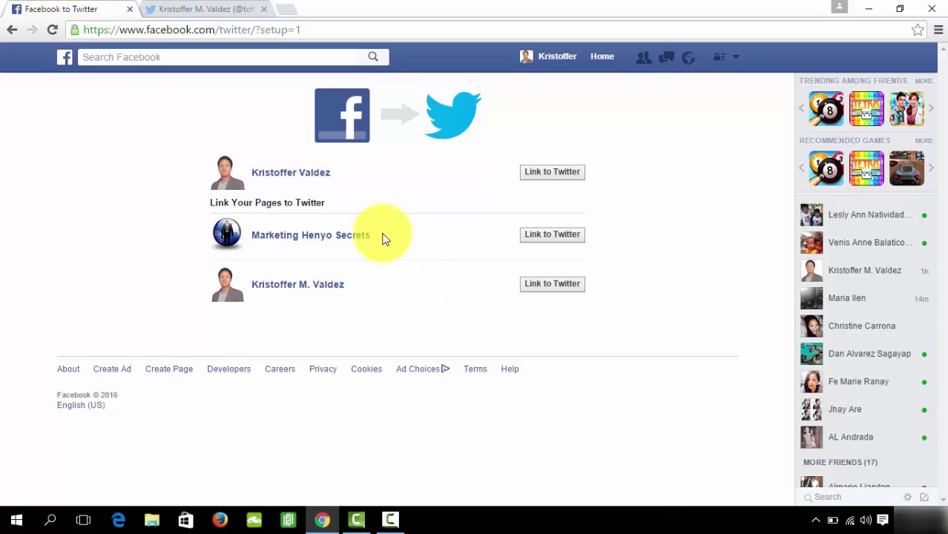
click(562, 237)
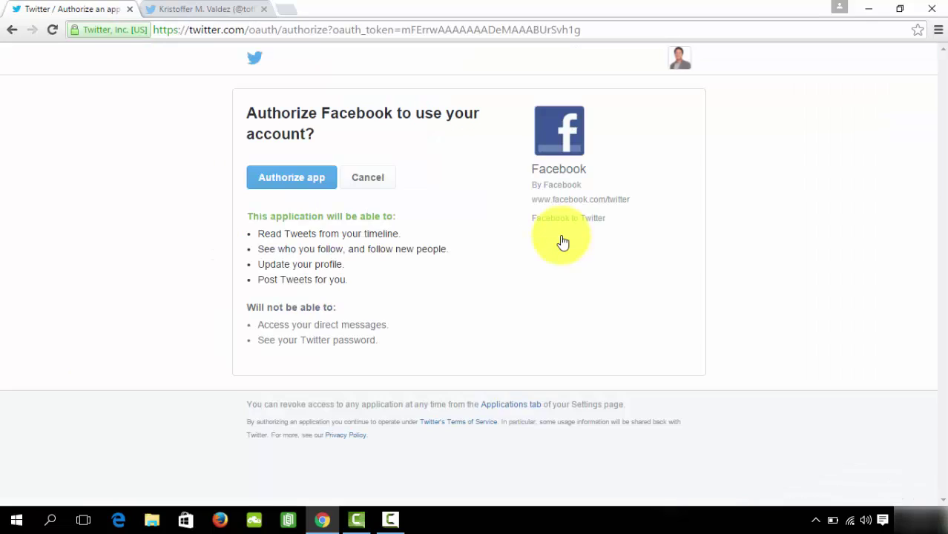
click(291, 180)
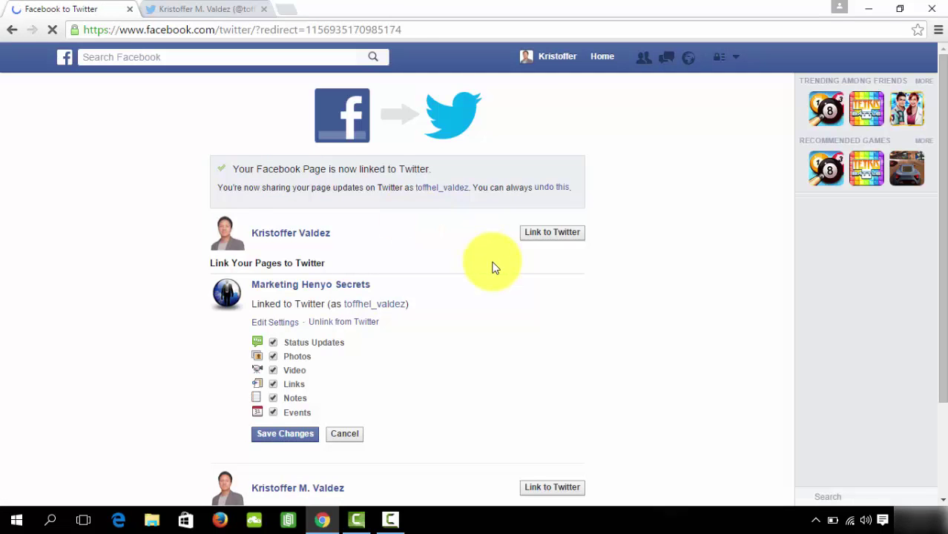
Postpone the ESET update and save the Marketing Henyo Secrets page's Twitter sharing settings with all update types selected.
scroll(495, 268, down, 1)
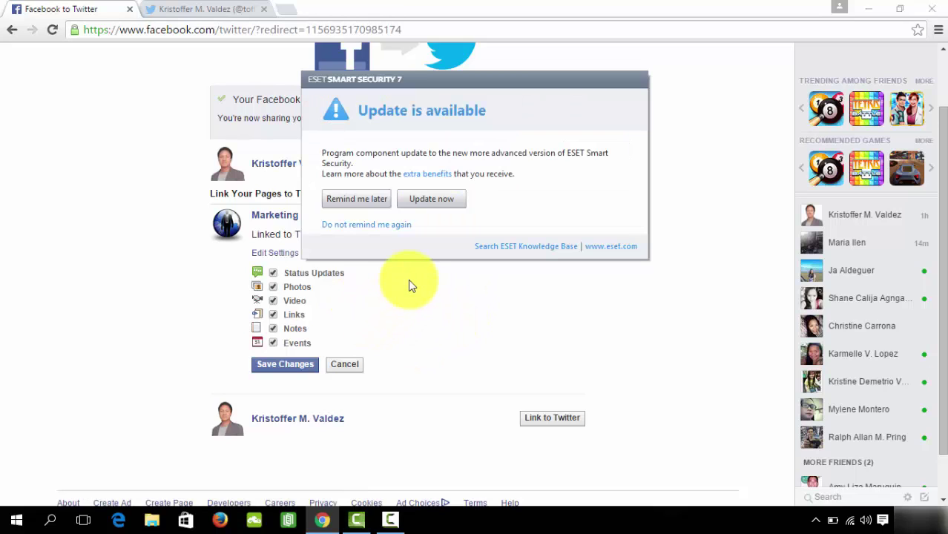
click(368, 201)
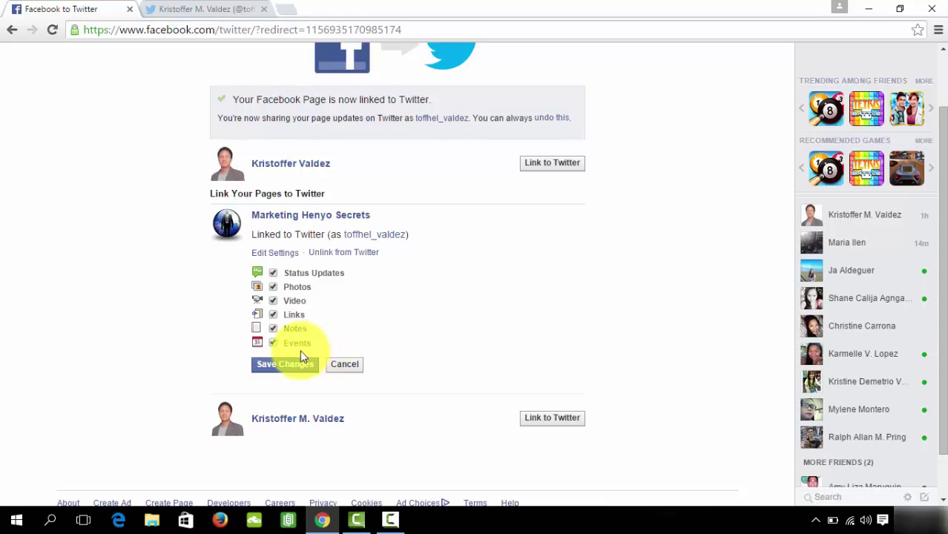
click(292, 369)
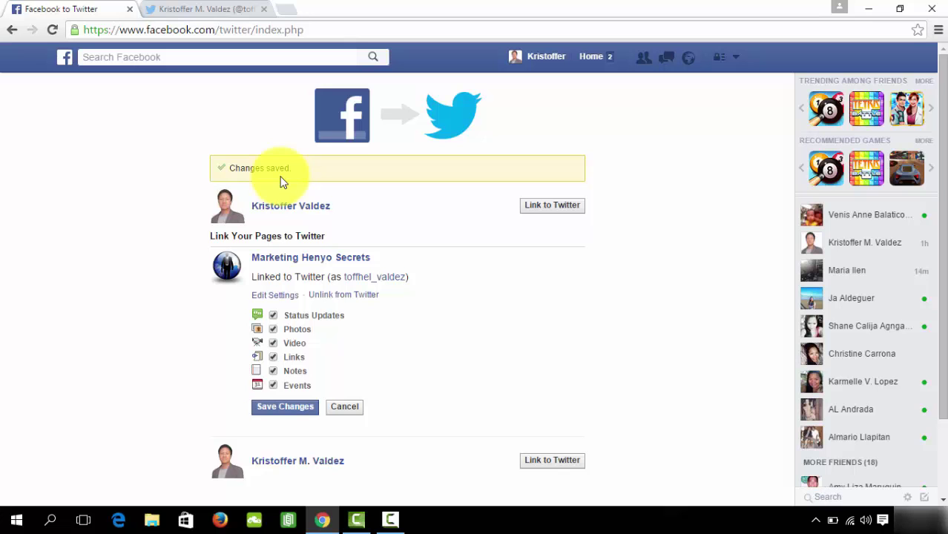
scroll(429, 307, down, 1)
scroll(432, 309, up, 1)
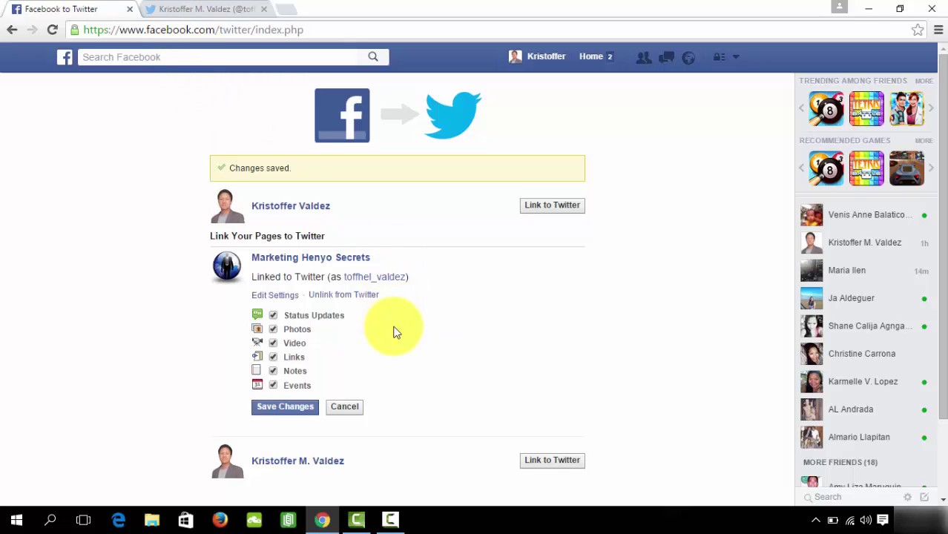
Open the Marketing Henyo Secrets business page from the list of pages linked to Twitter.
click(331, 266)
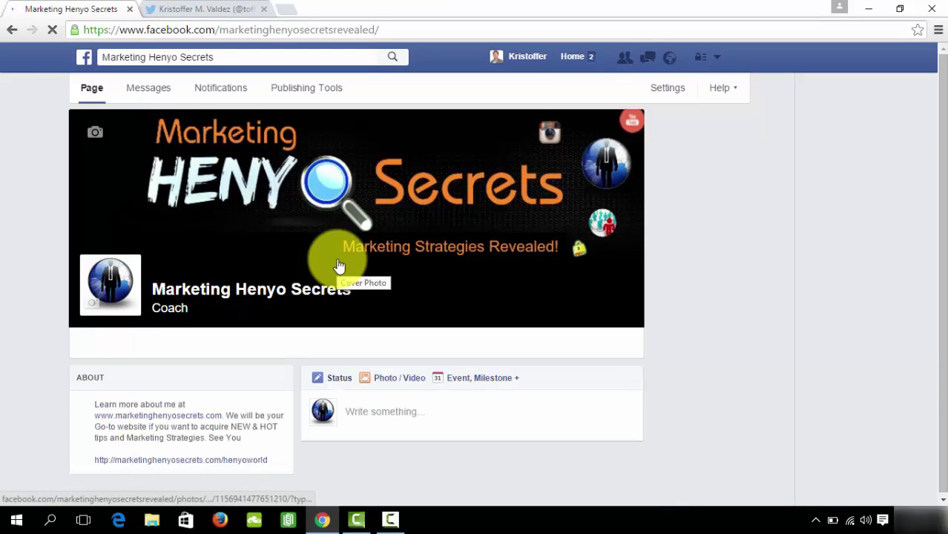
scroll(344, 268, down, 1)
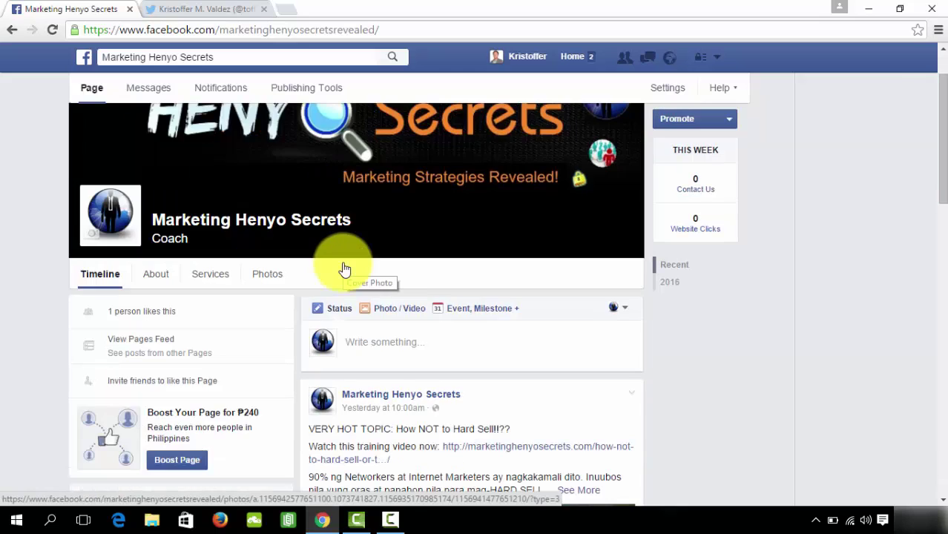
scroll(344, 268, down, 1)
Publish a status reading "This is a TEST MESSAGE re: 7 Day Facebook Marketing Training Camp How to Integrate Twitter on your Facebook Business Page #henyosecrets".
click(396, 270)
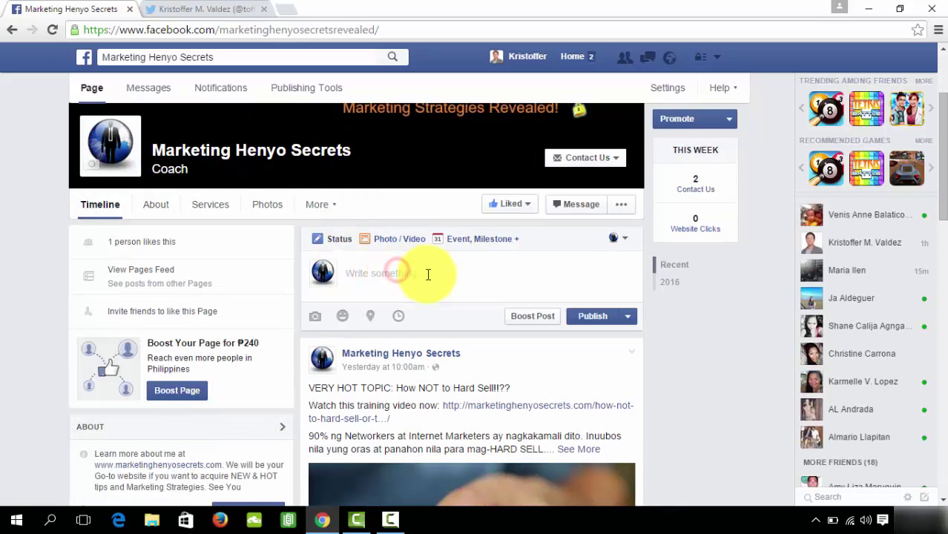
text(This is )
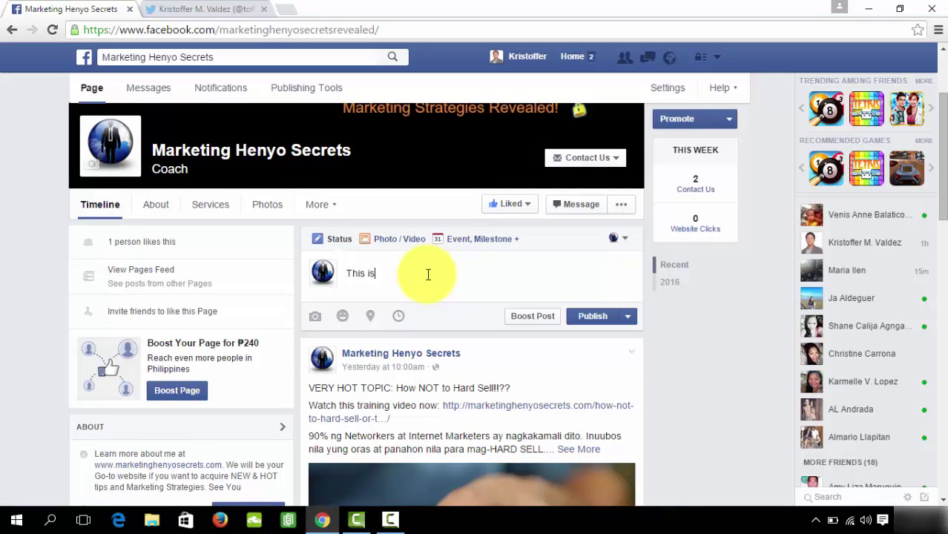
text(a TEST MESSAGE)
key(Return)
text(re:)
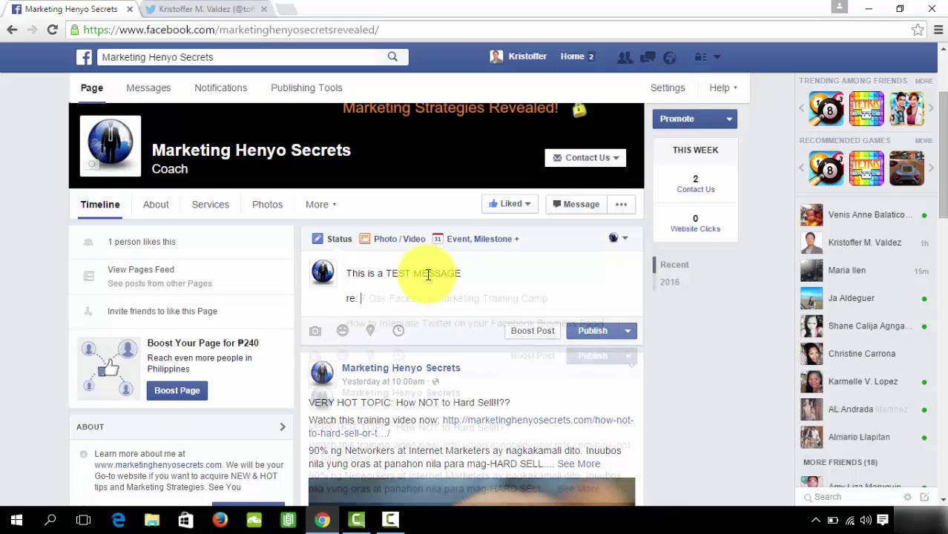
text(7 Day Facebook Marketing Training Camp How to Integrate Twitter on your Facebook Business Page)
key(Return)
text(#henyosecrets)
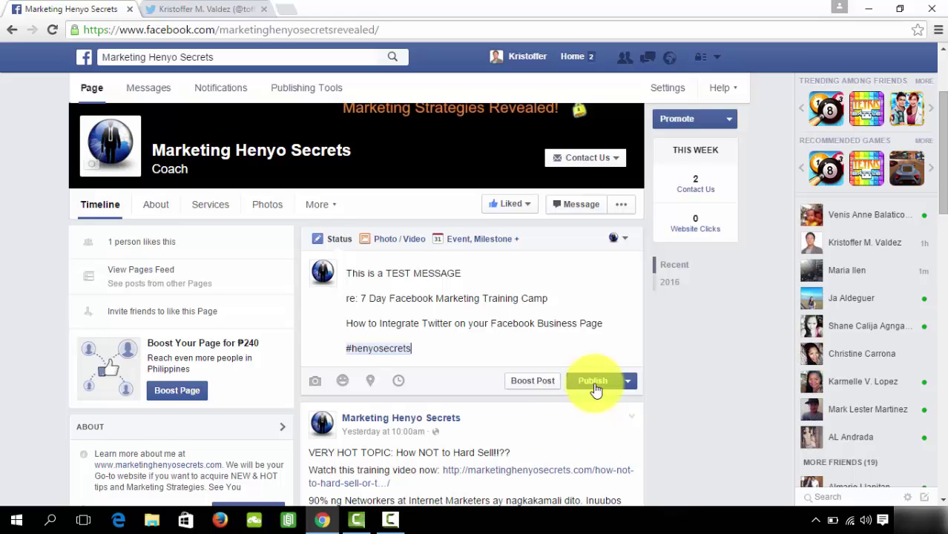
click(595, 386)
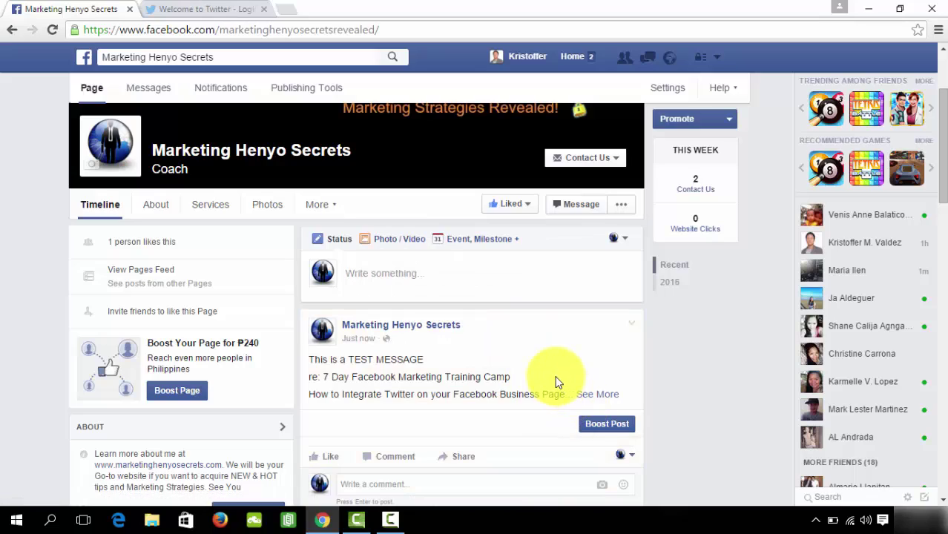
Log in to Twitter with the prefilled credentials and look for the test message among the account's own tweets.
click(212, 7)
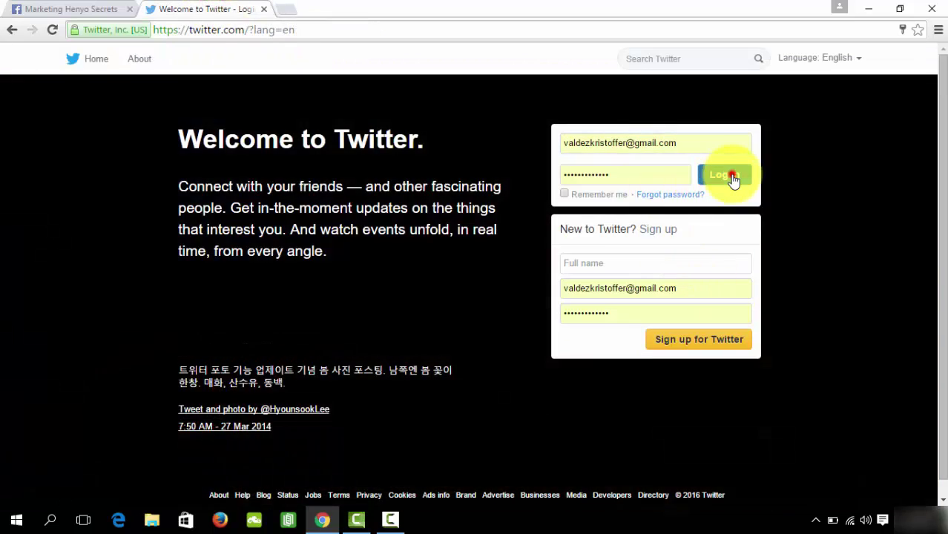
click(731, 178)
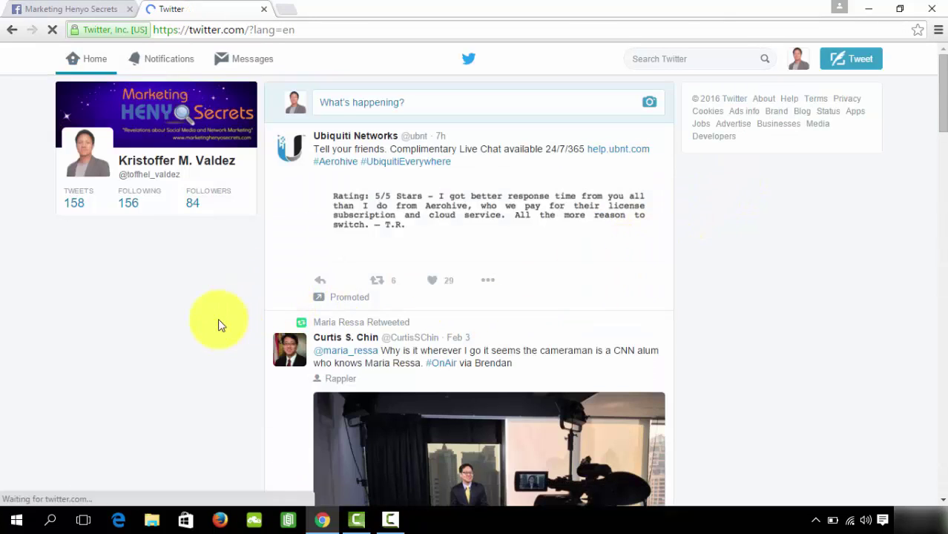
click(75, 203)
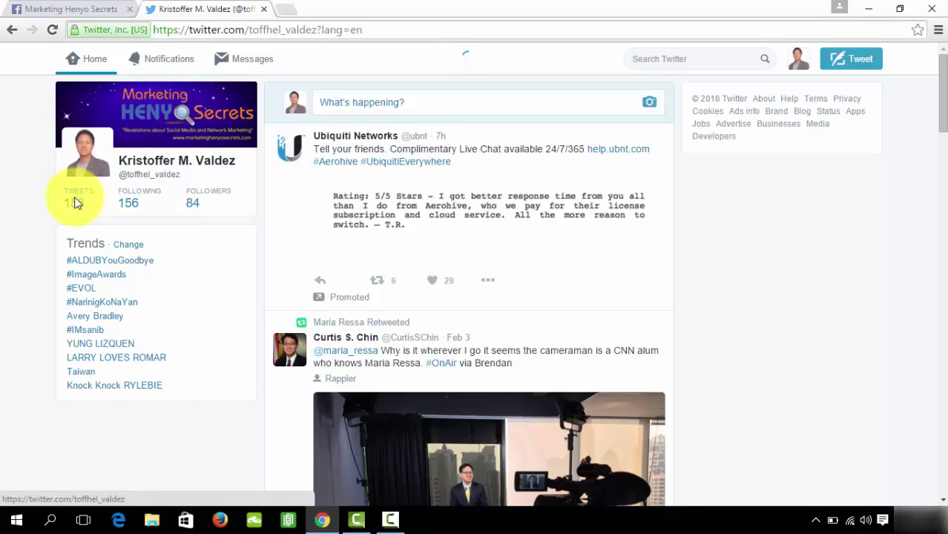
scroll(640, 332, down, 3)
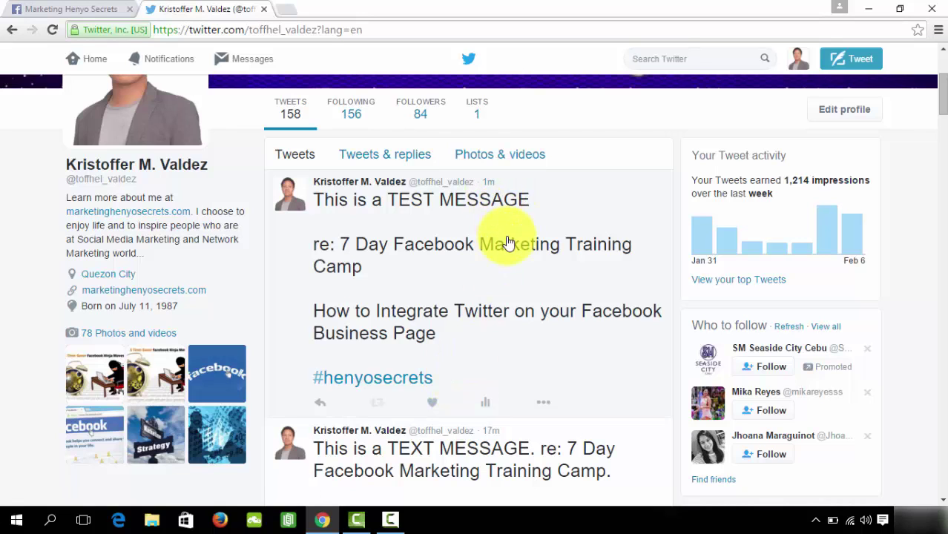
Return to the Marketing Henyo Secrets Facebook page and view its cover and header area.
click(45, 8)
scroll(565, 311, up, 2)
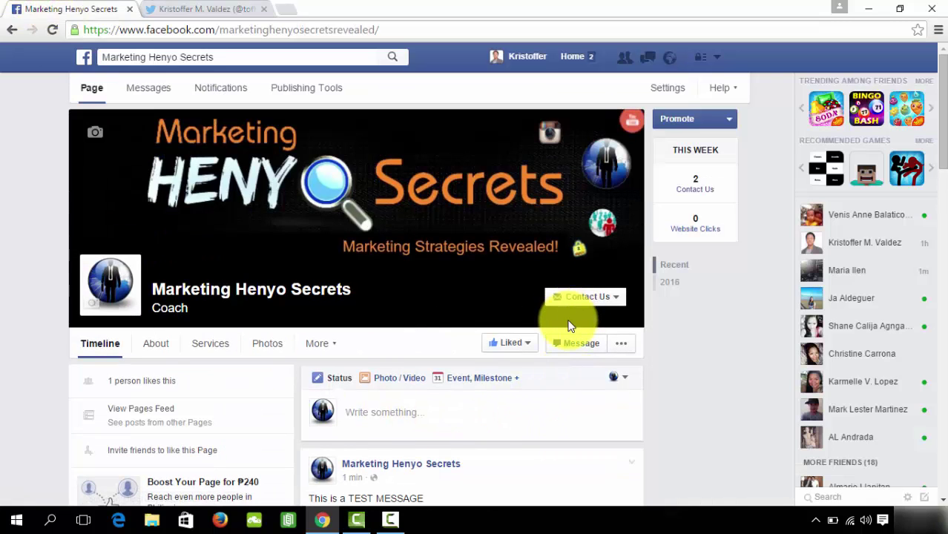